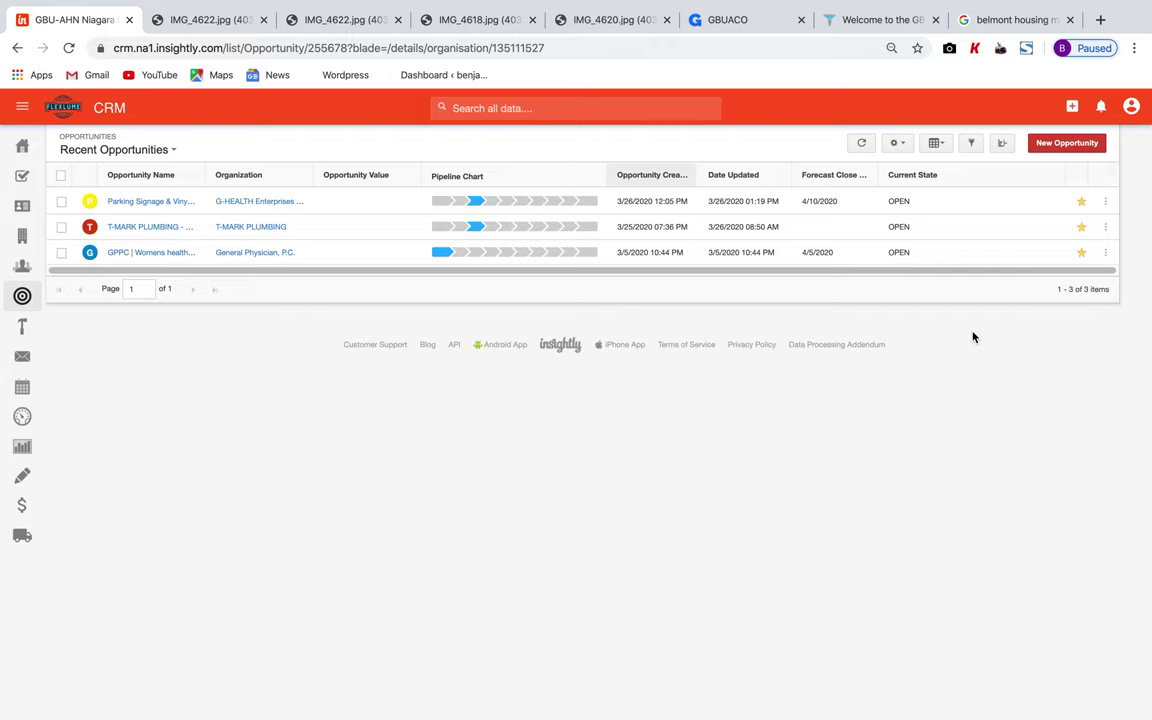
Open the G-HEALTH Enterprises organization from the first opportunity and review its name and shipping address.
left_click(279, 202)
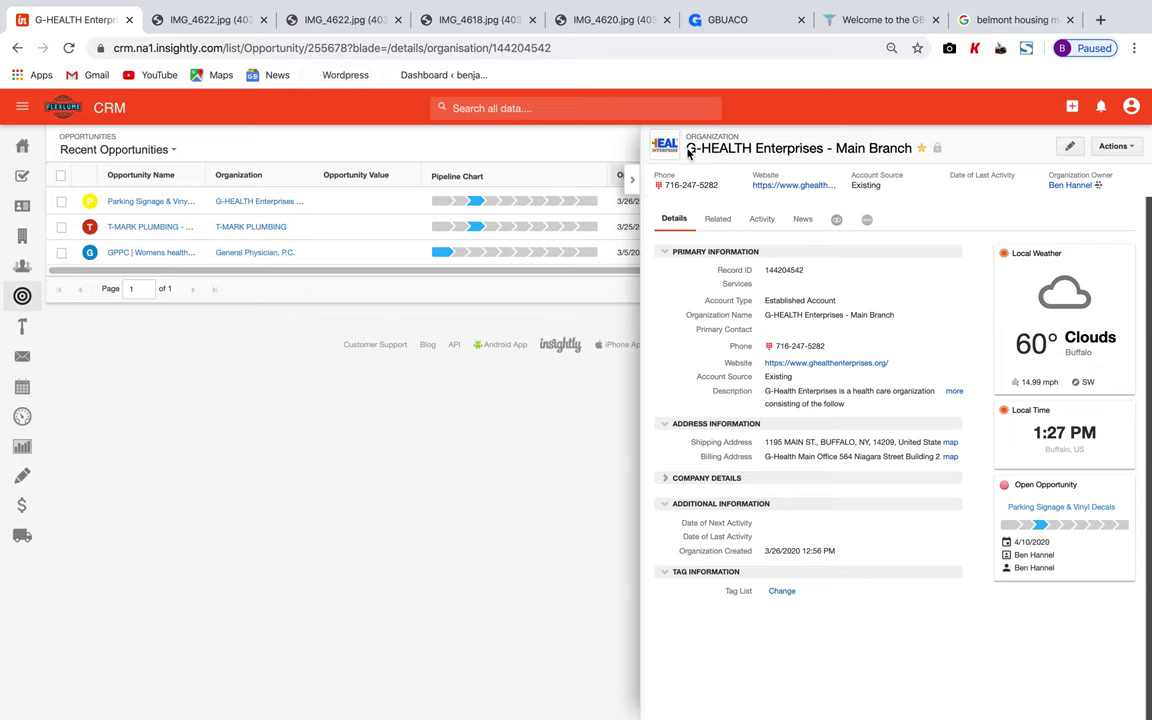
left_click_drag(690, 148, 903, 160)
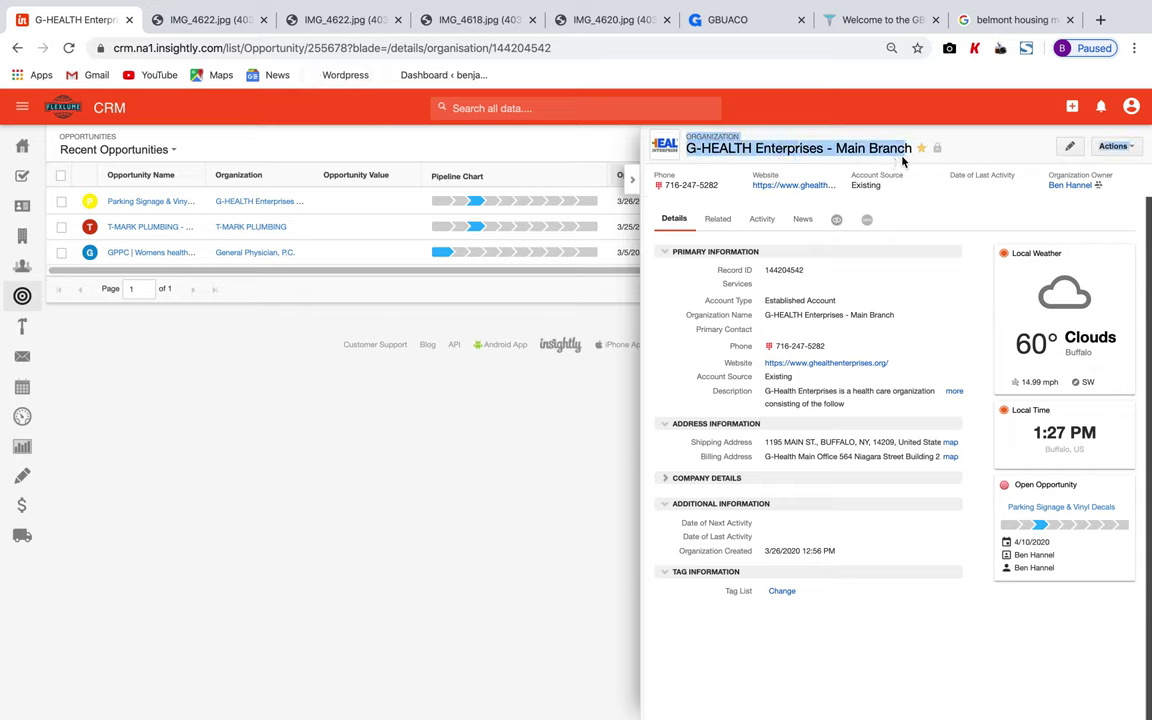
left_click(795, 131)
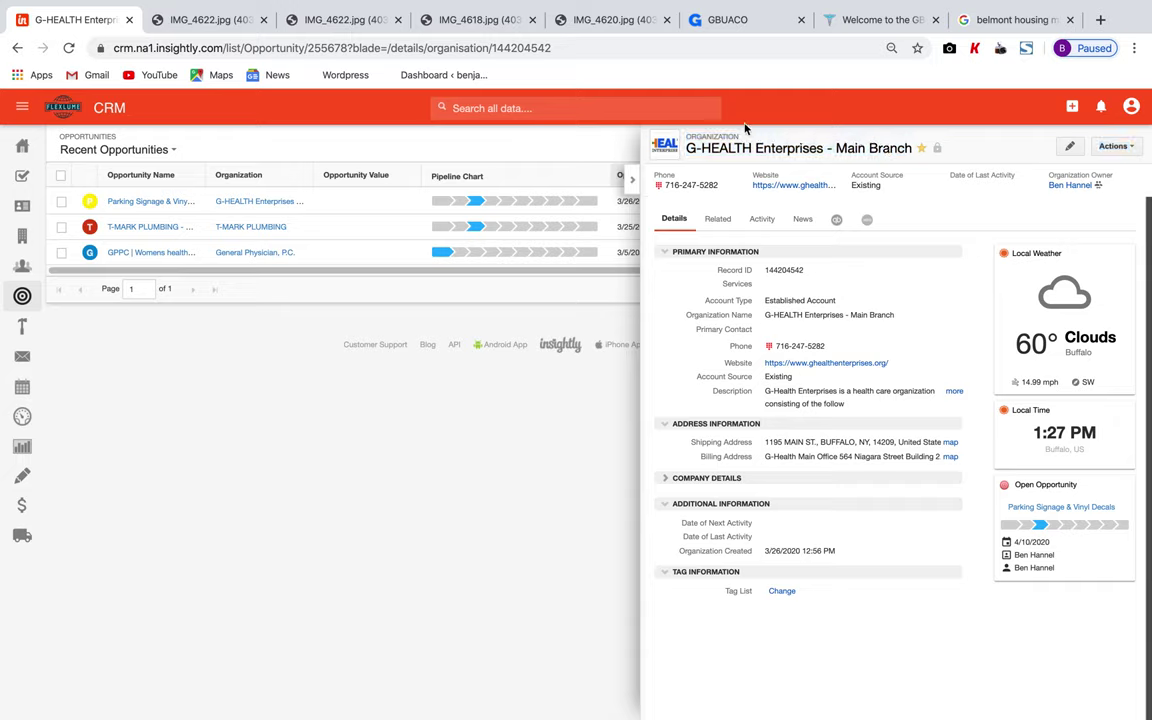
triple_click(771, 441)
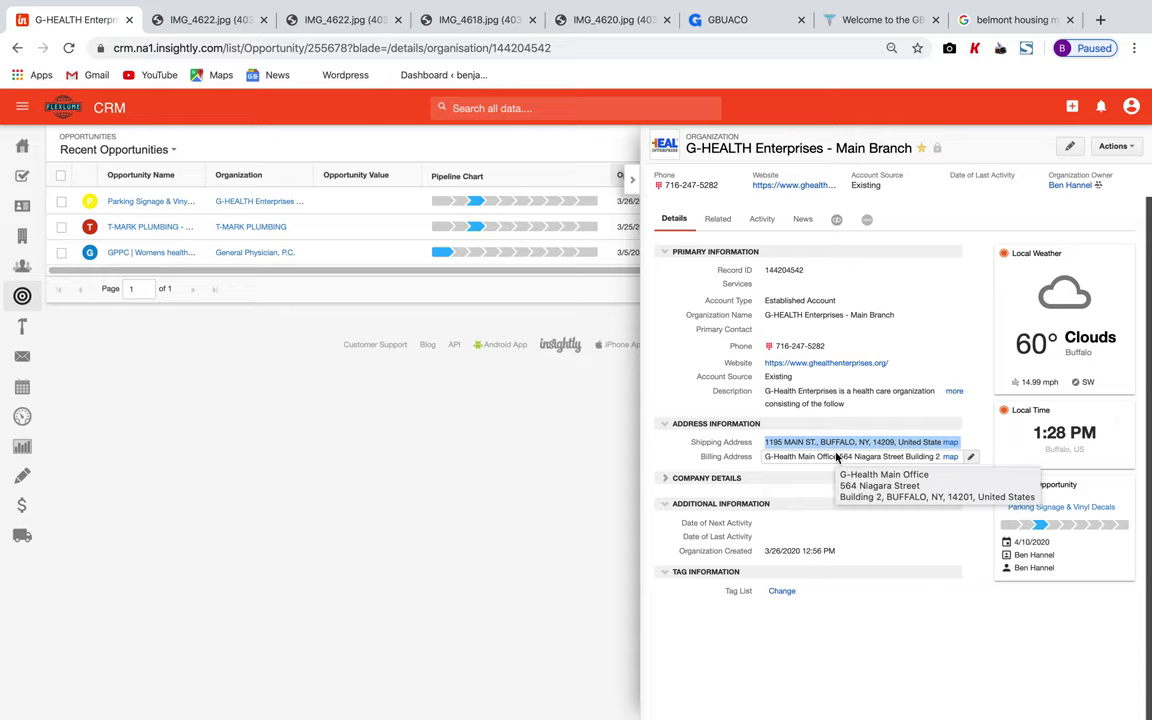
left_click(638, 183)
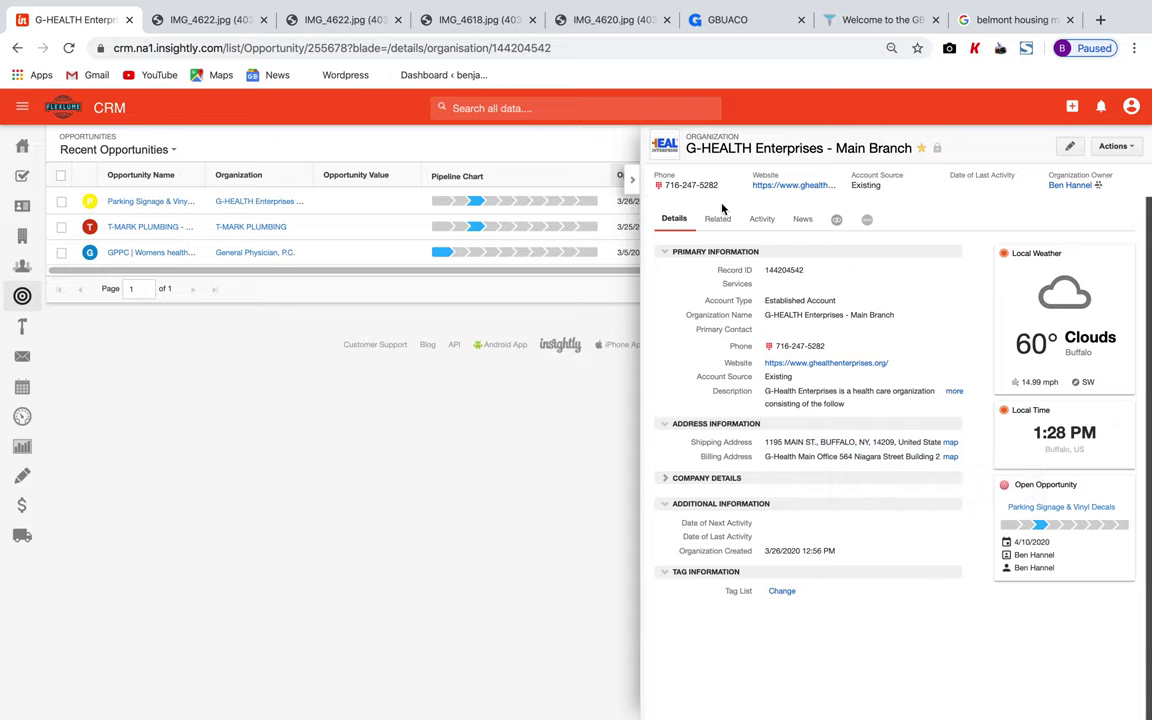
Review the organization's related records, widening the Opportunity Name column to read the linked opportunities, and close the record.
left_click(717, 218)
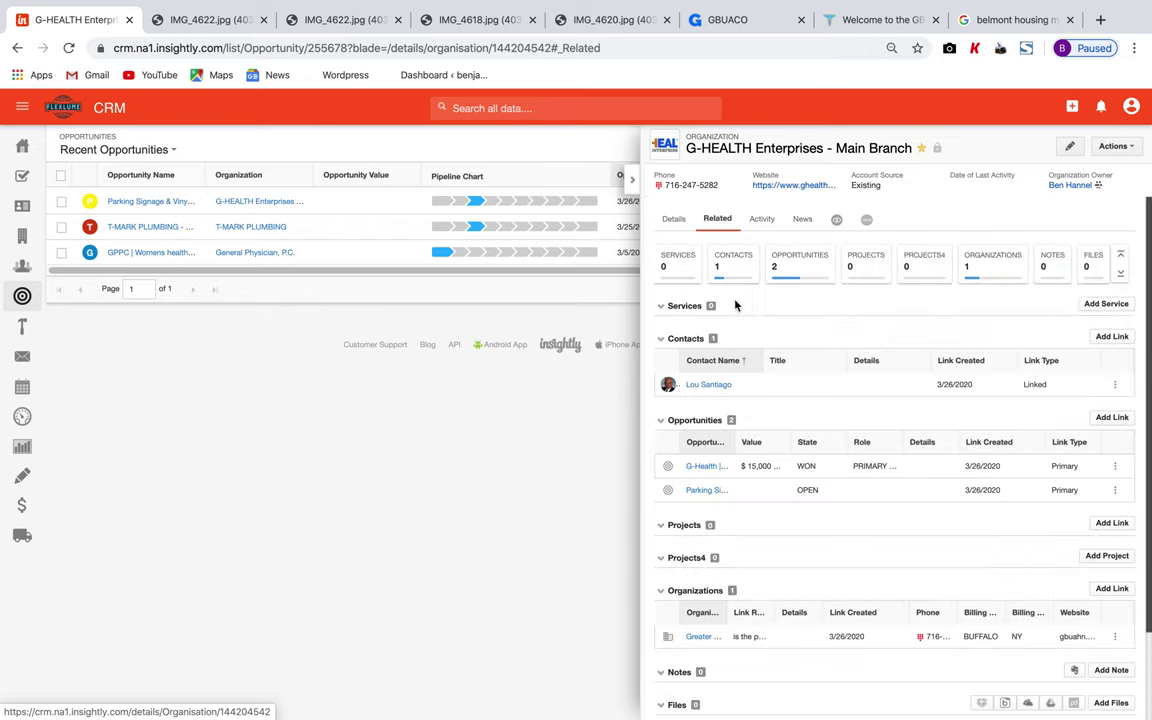
scroll(773, 364, "down", 3)
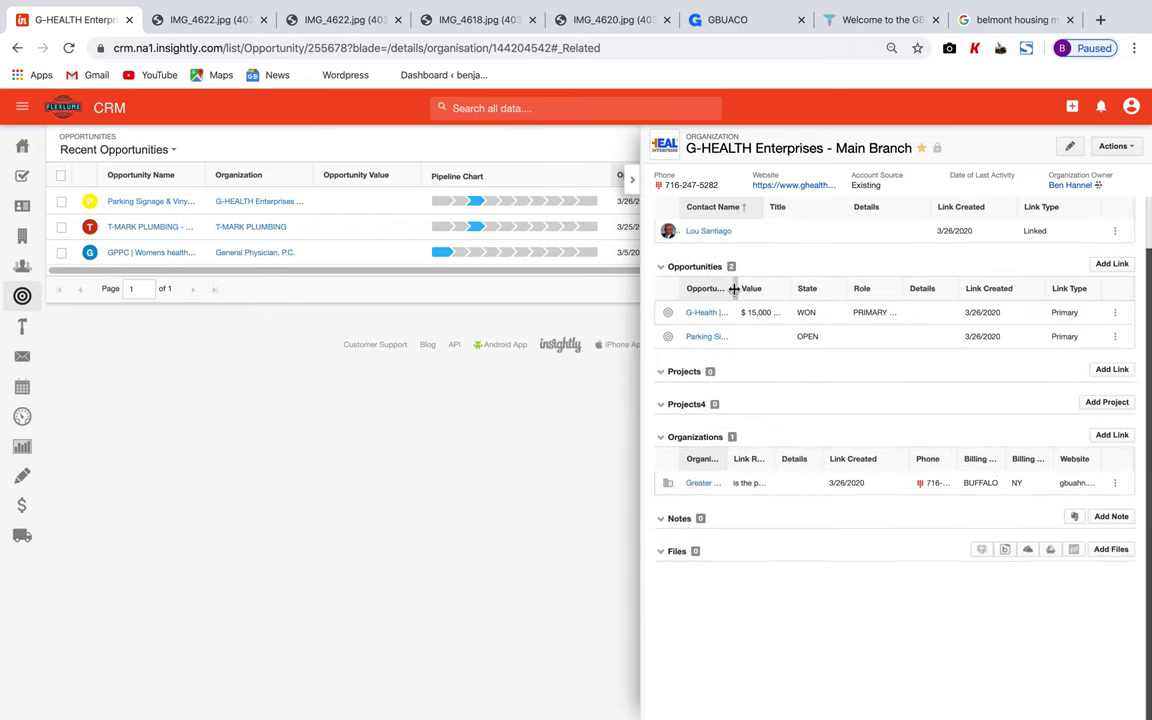
left_click_drag(735, 290, 880, 288)
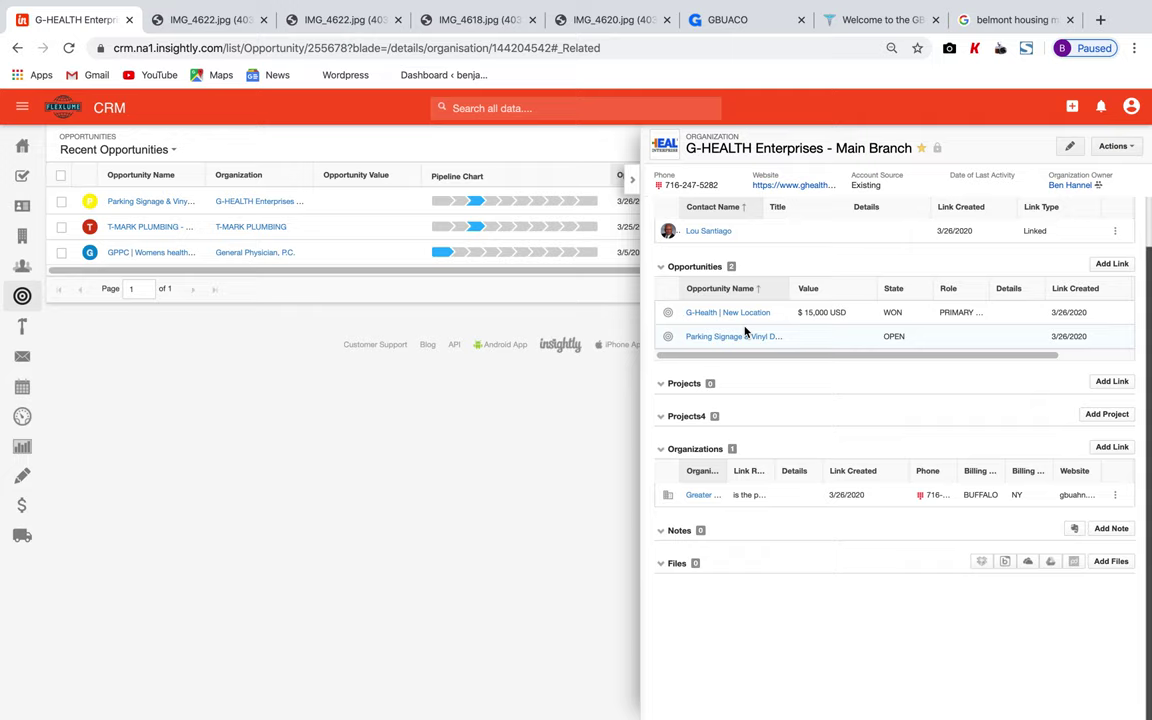
left_click(632, 180)
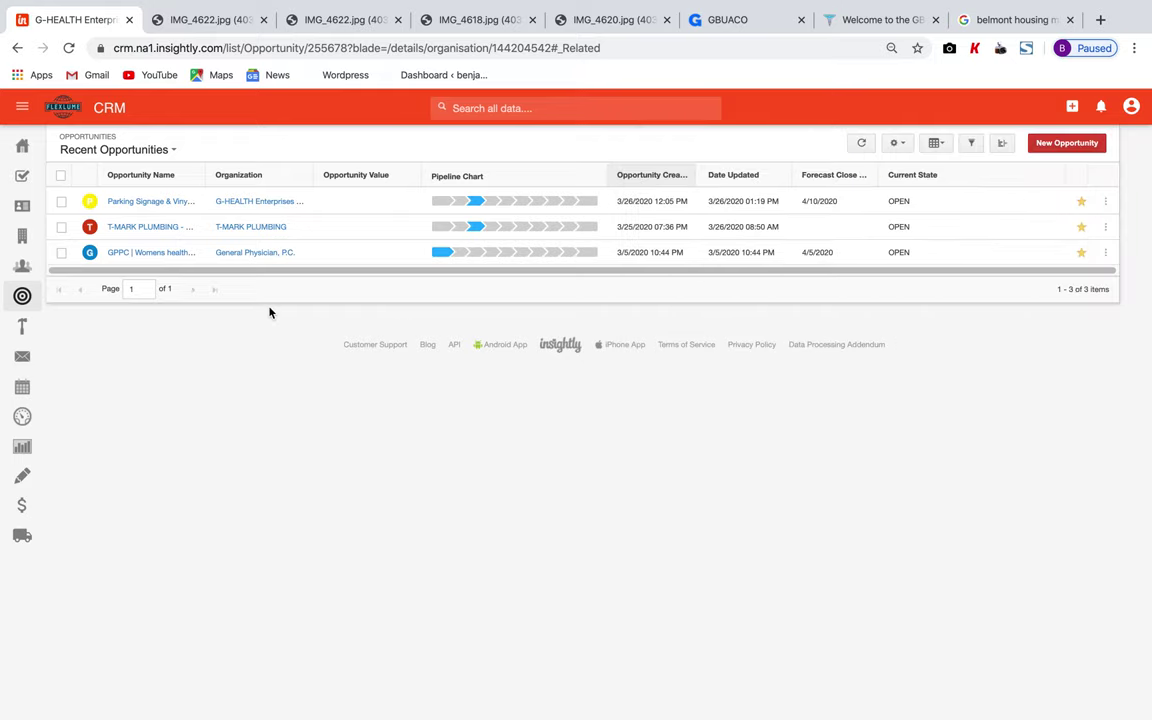
Open the Parking Signage & Vinyl Decals opportunity and examine its details, pipeline stage and related records.
left_click(165, 201)
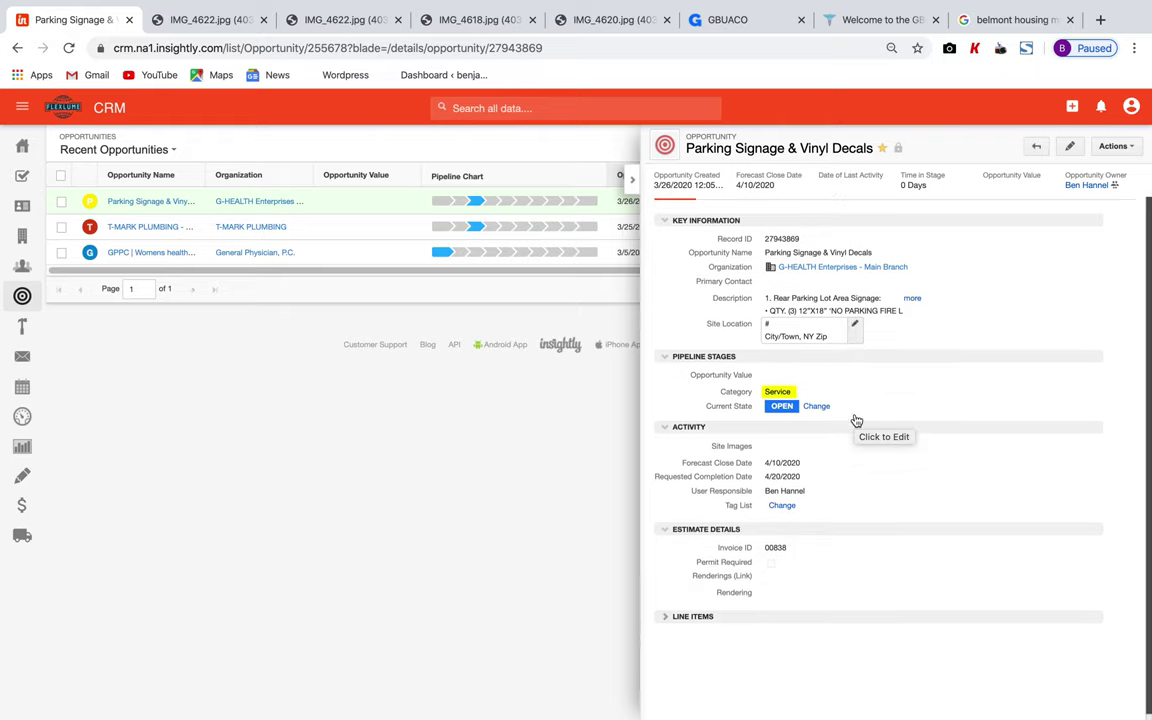
scroll(855, 420, "down", 2)
scroll(920, 460, "up", 2)
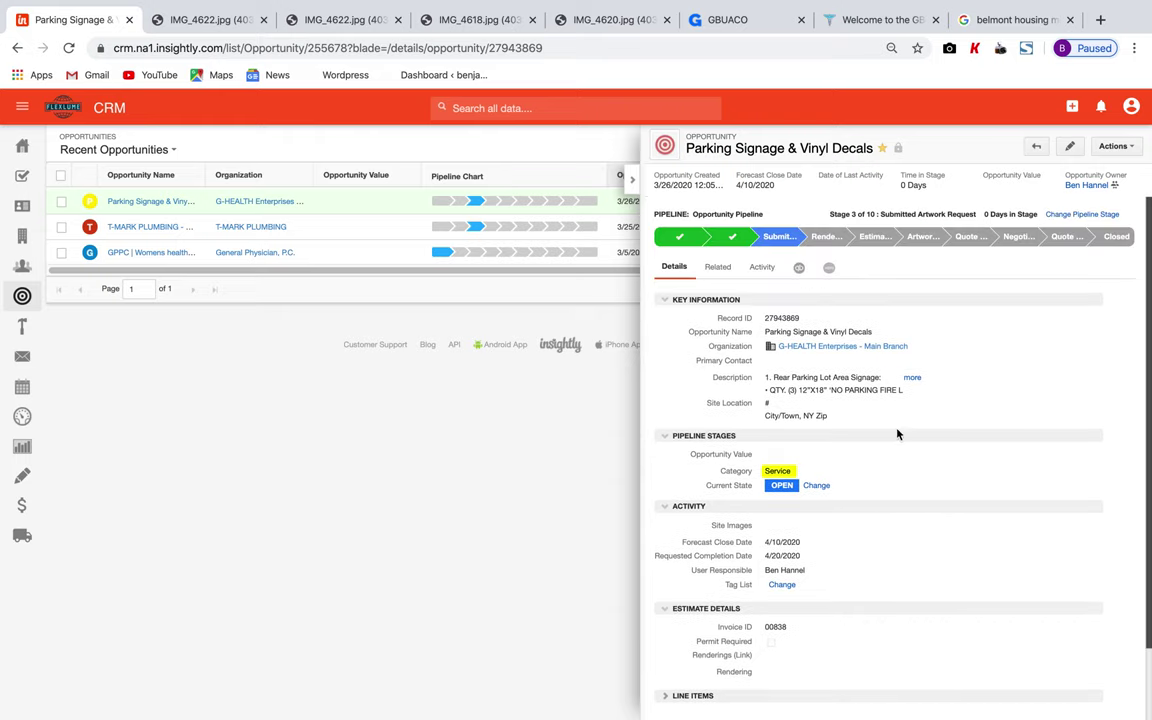
left_click(720, 268)
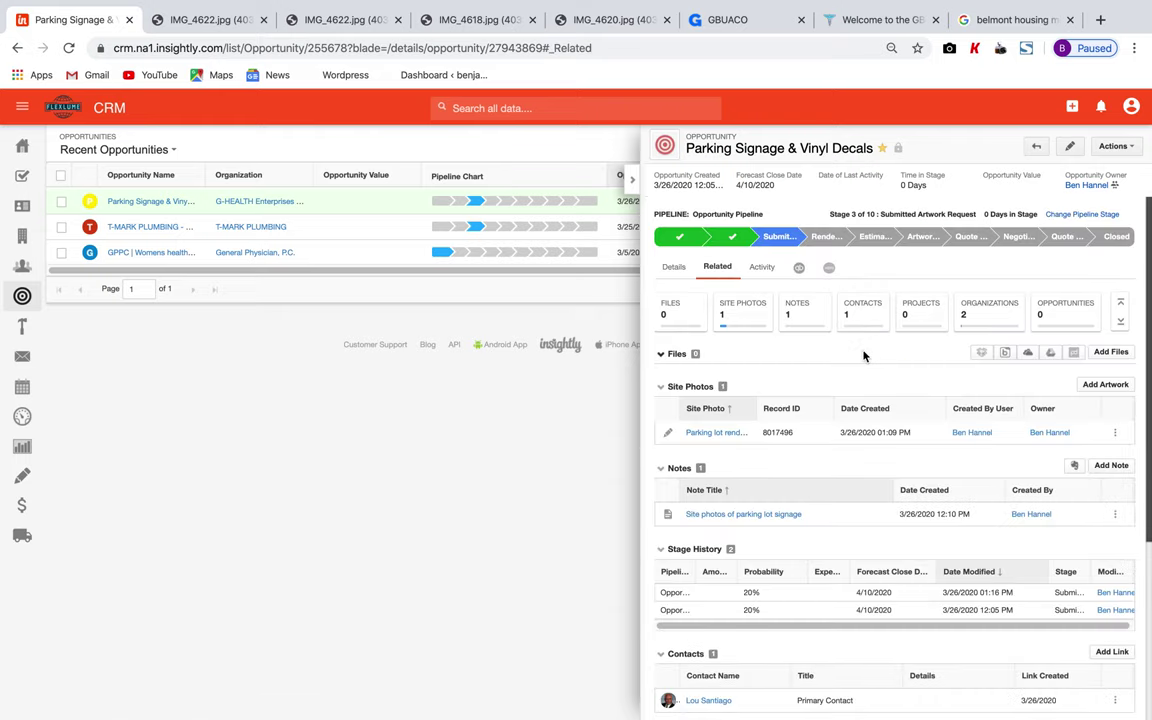
scroll(864, 356, "down", 3)
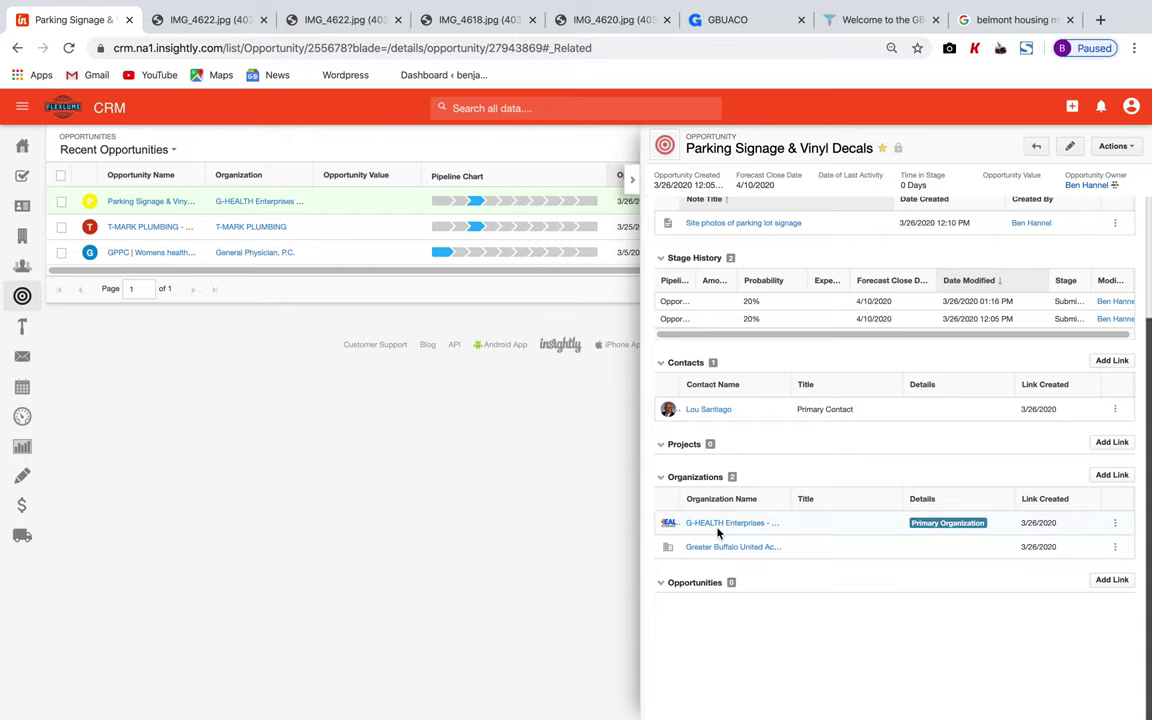
scroll(717, 533, "up", 1)
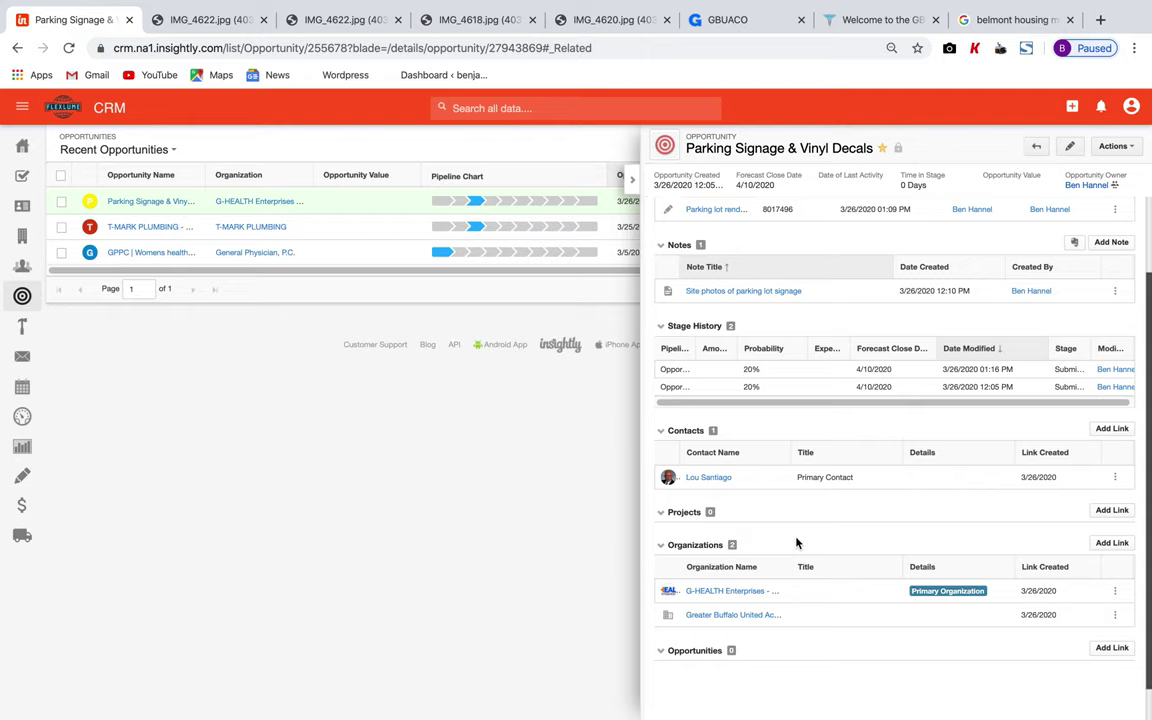
scroll(796, 543, "up", 1)
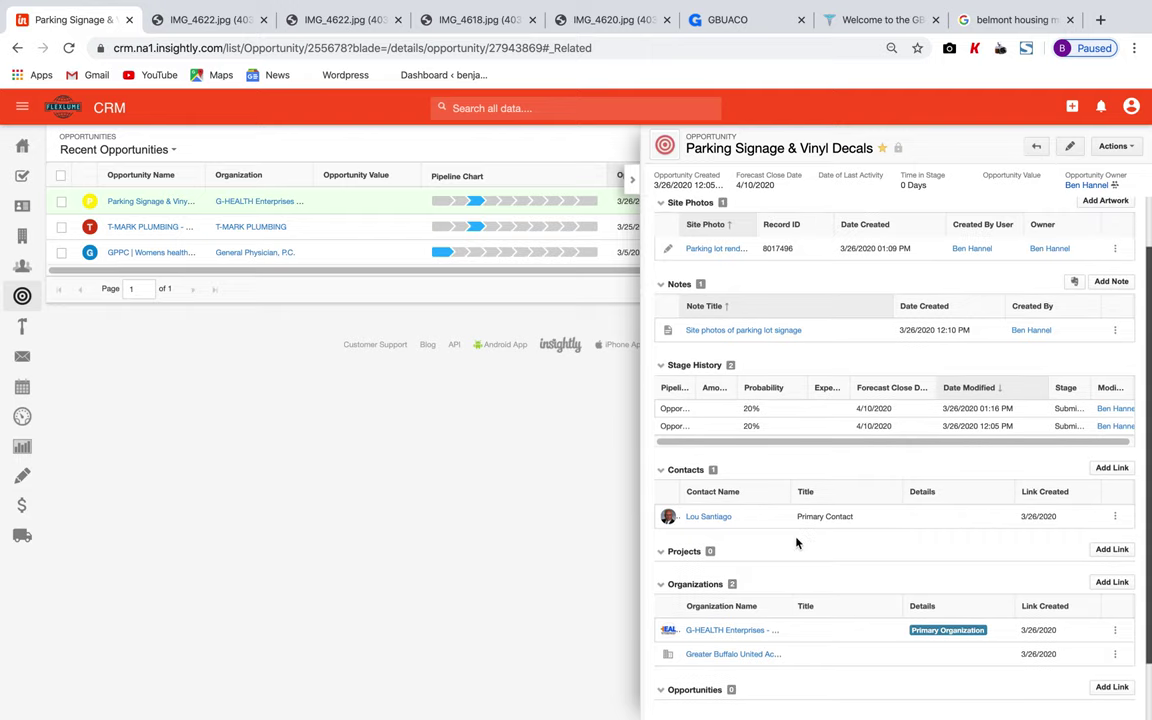
scroll(796, 543, "up", 2)
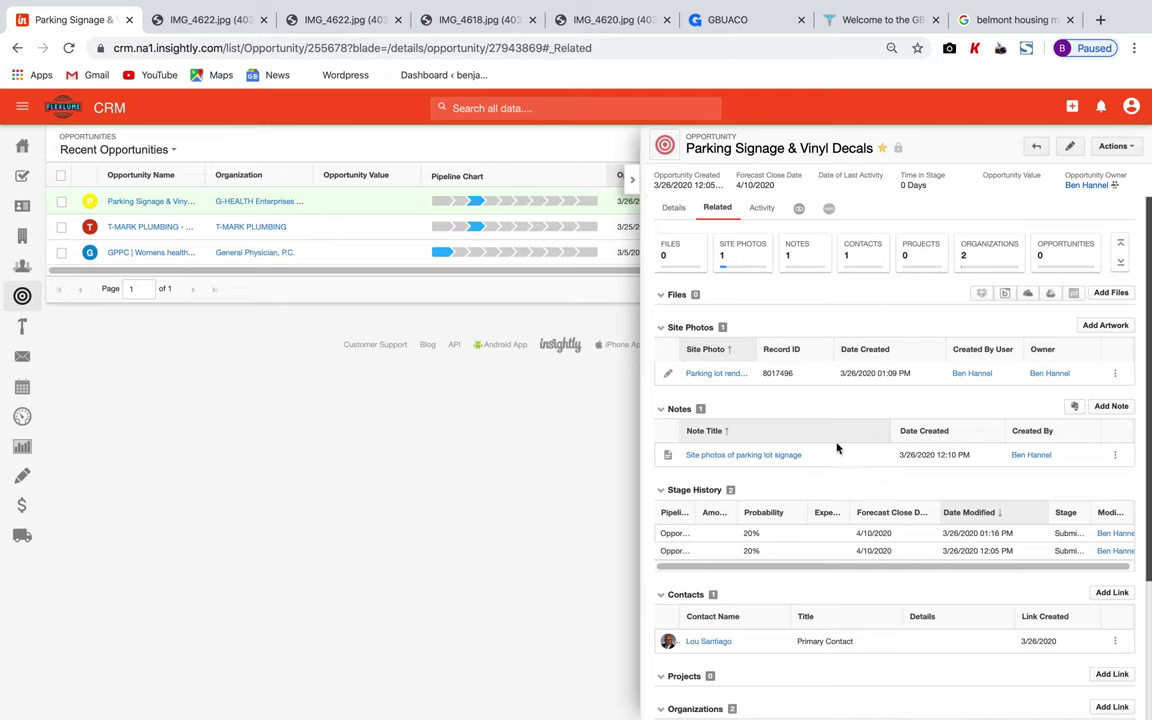
Open the note "Site photos of parking lot signage" and widen the Name column of its related files to read them.
left_click(789, 463)
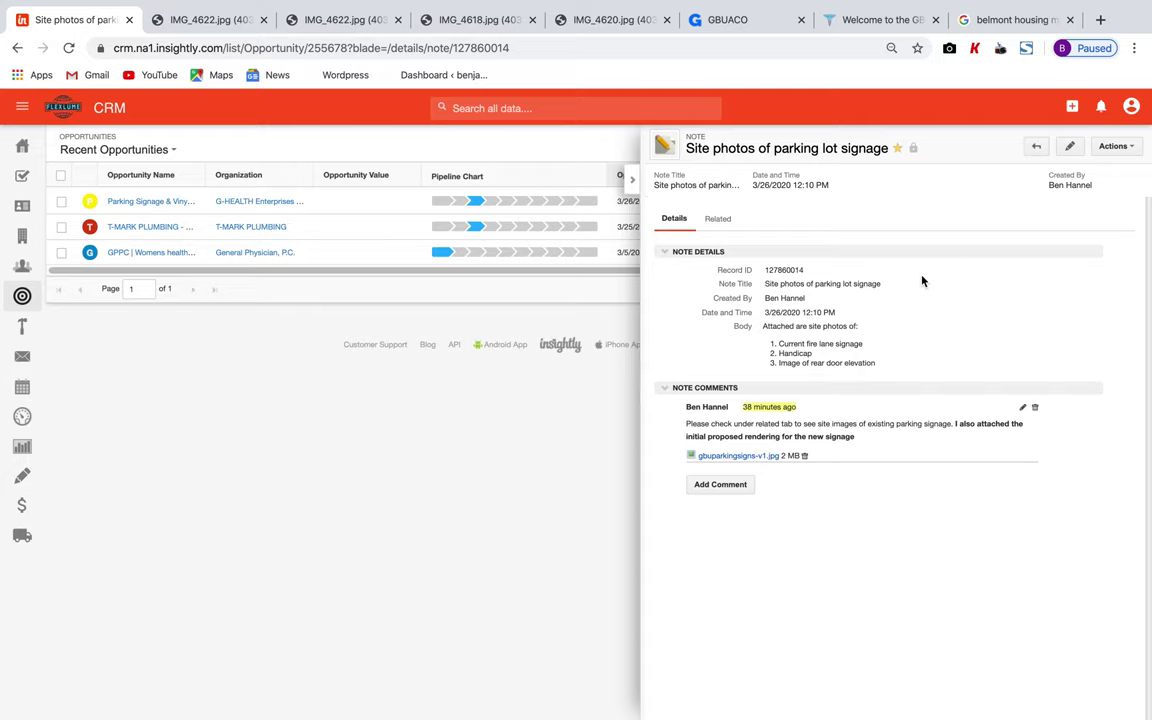
scroll(922, 281, "down", 1)
left_click(717, 218)
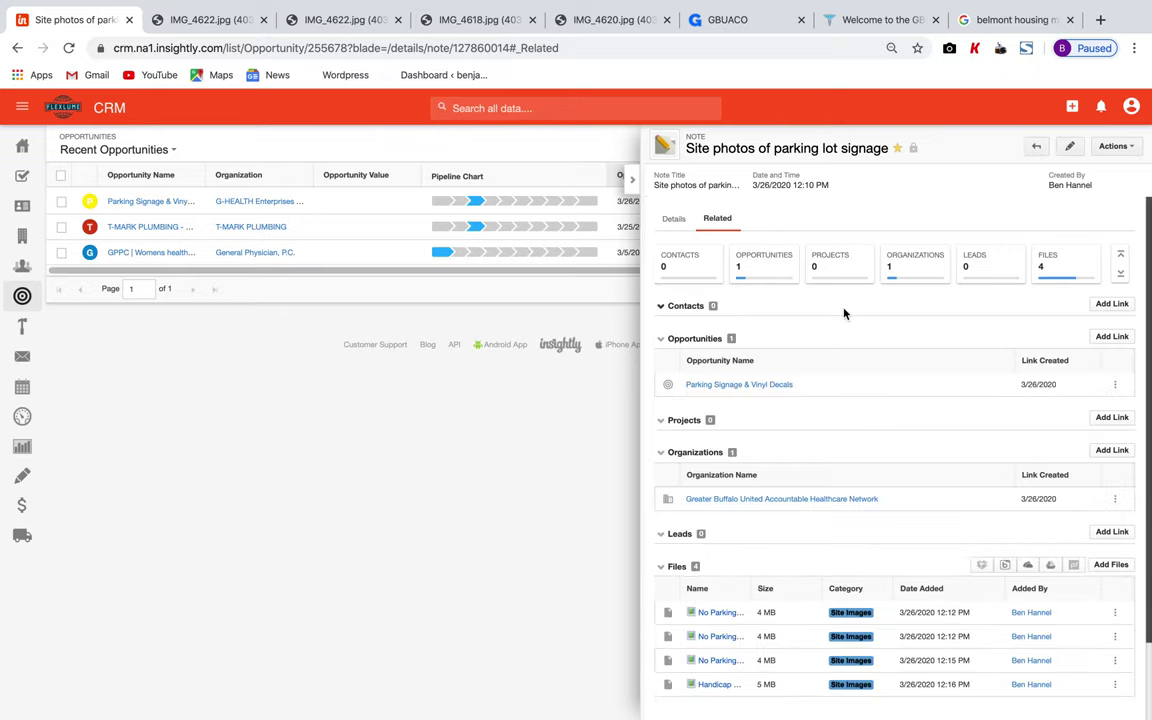
scroll(843, 314, "down", 2)
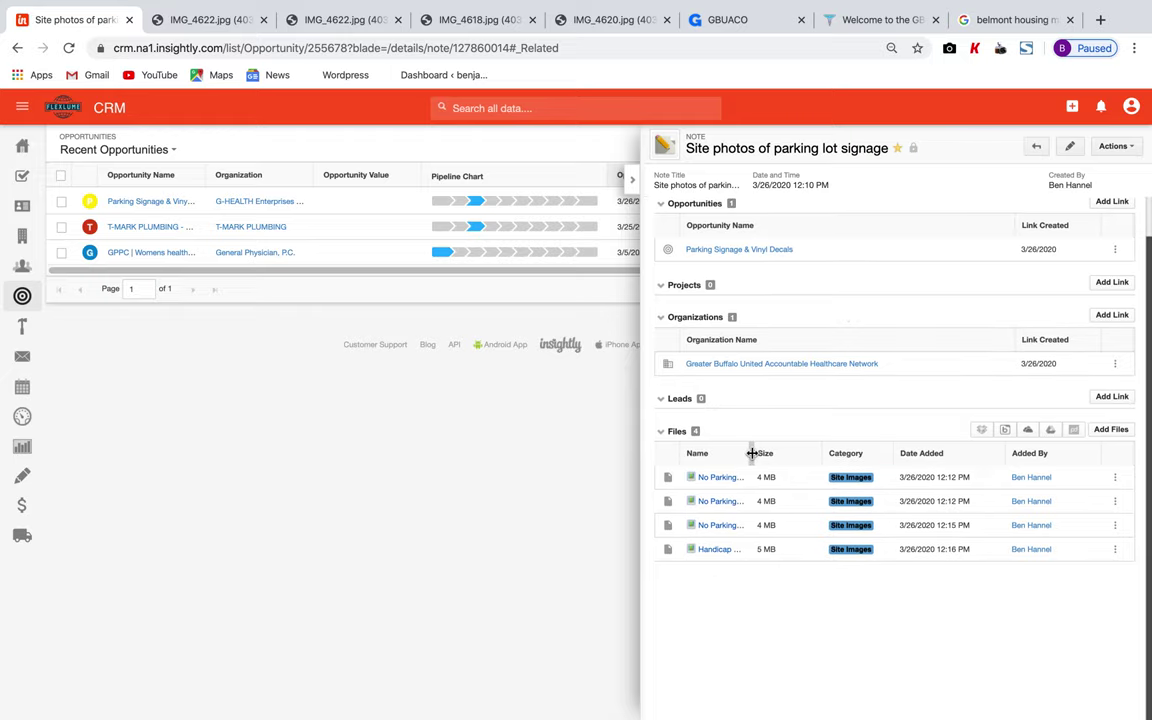
left_click_drag(751, 453, 832, 459)
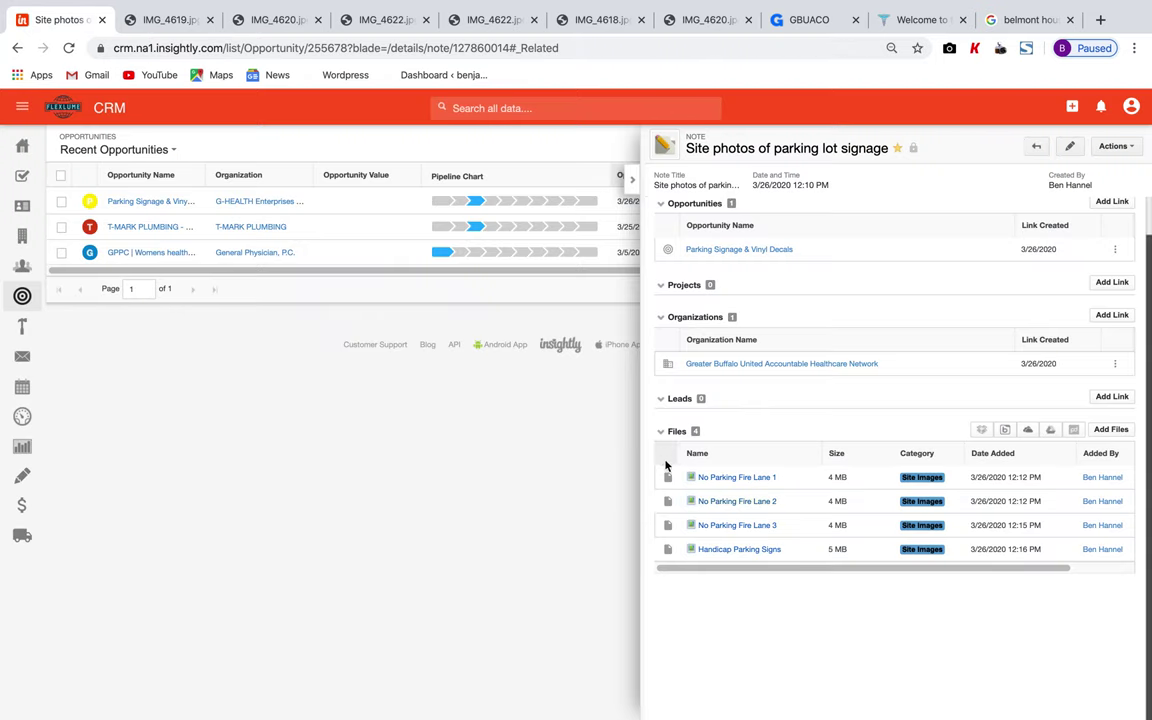
View the Handicap Parking Signs site image attached to the note and return to the CRM.
left_click(742, 551)
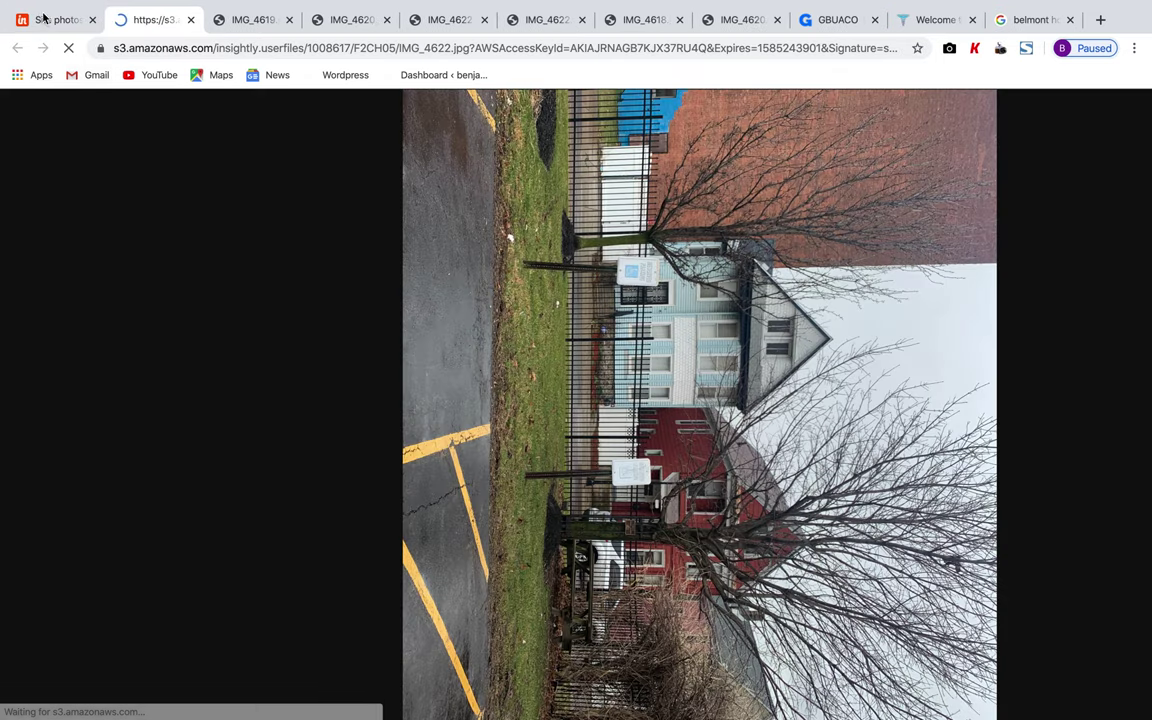
left_click(50, 19)
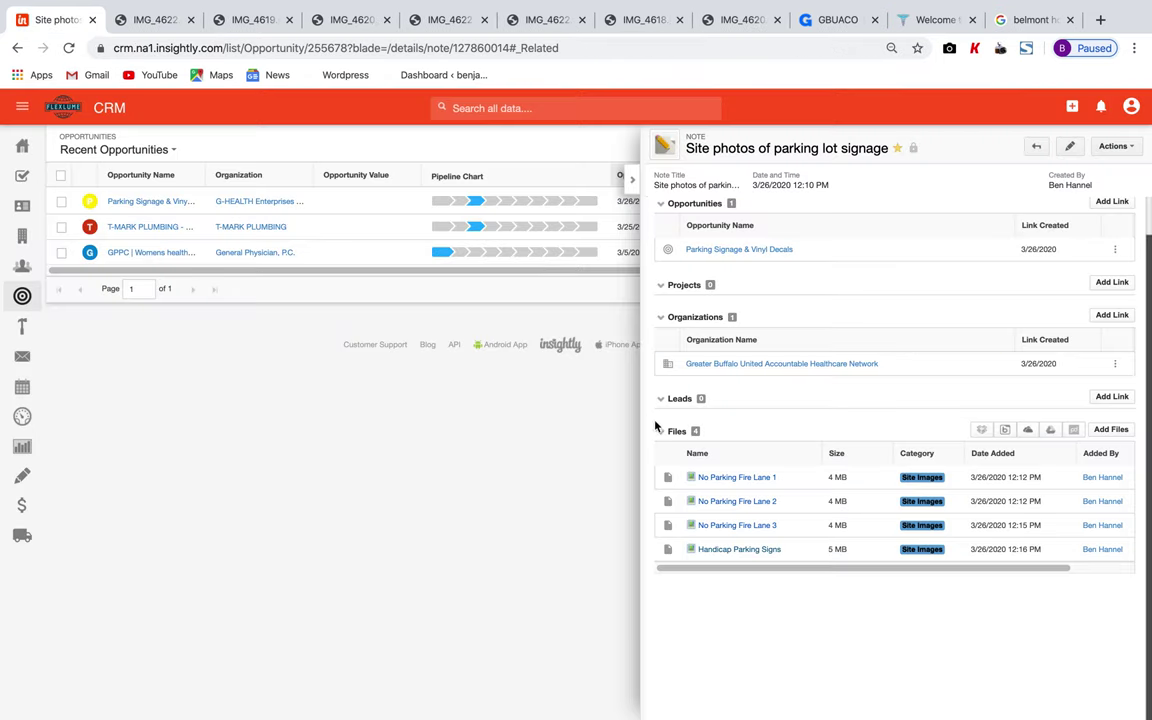
scroll(655, 427, "up", 3)
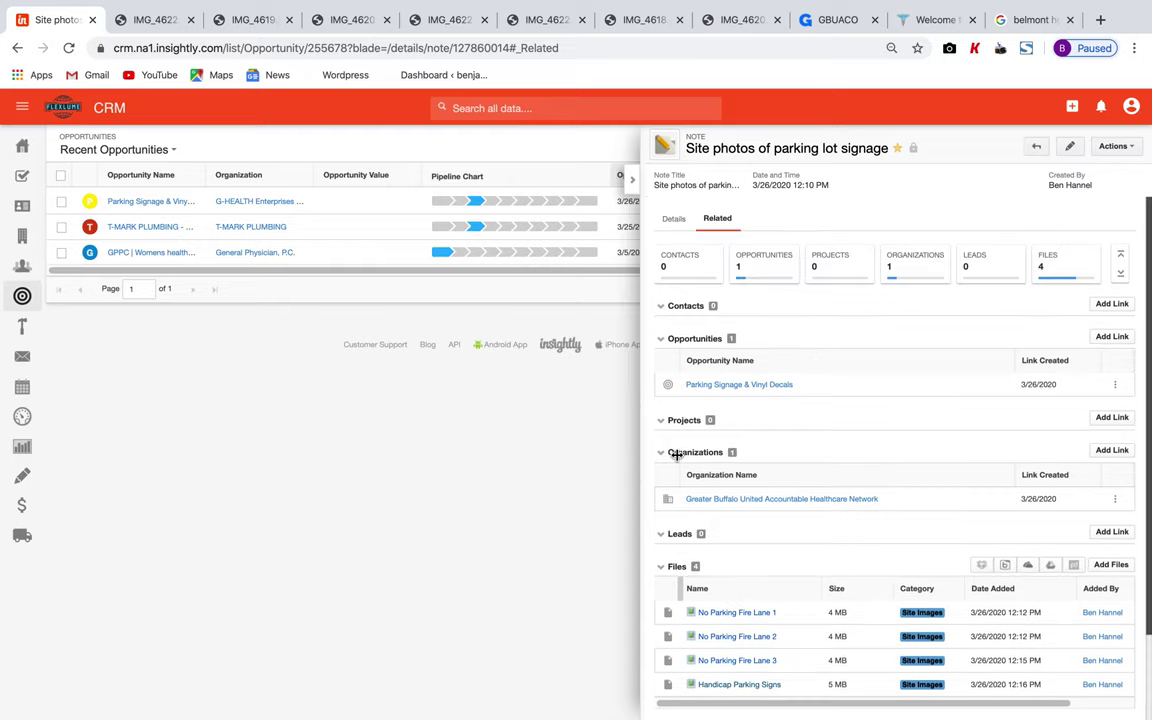
View the gbuparkingsigns-v1.jpg rendering attached to the note's comment, inspecting the handicap sign post up close.
left_click(677, 221)
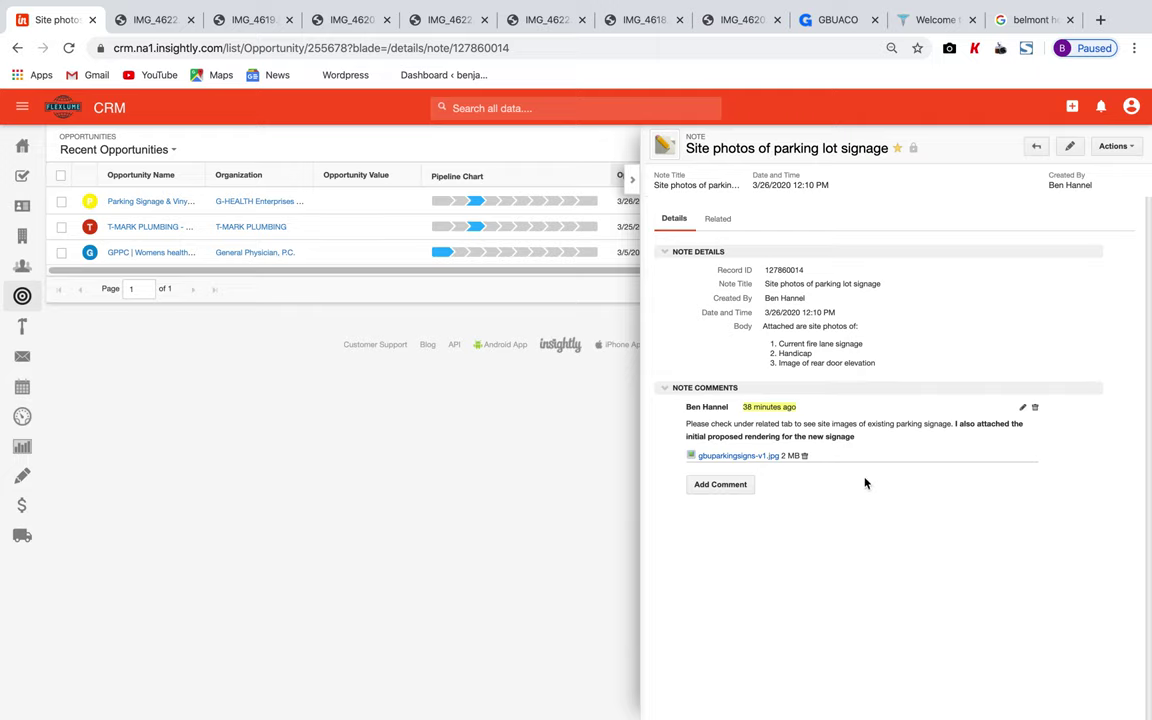
left_click(728, 456)
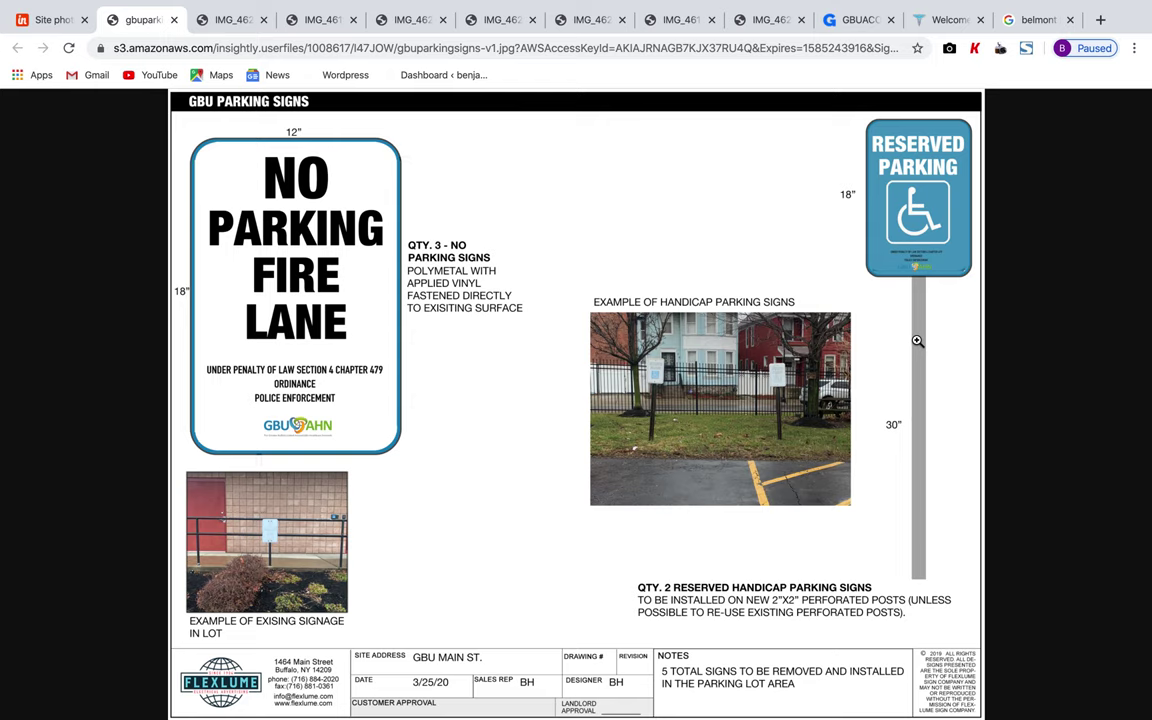
left_click(917, 341)
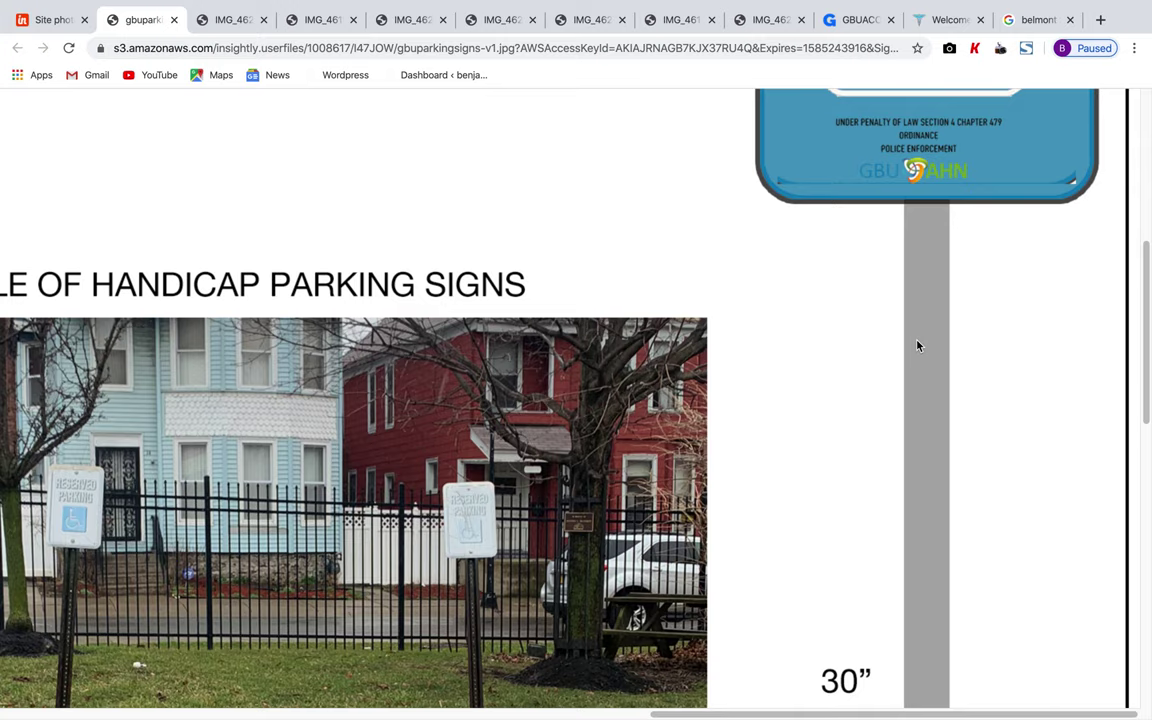
left_click(917, 345)
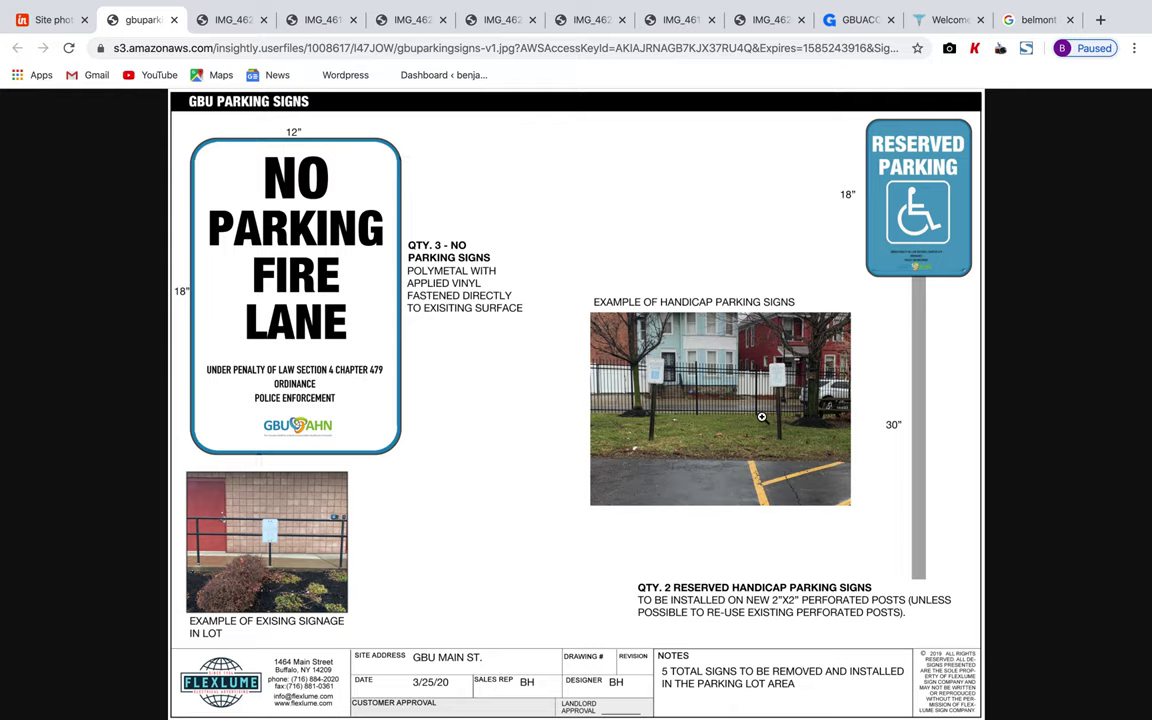
left_click(66, 22)
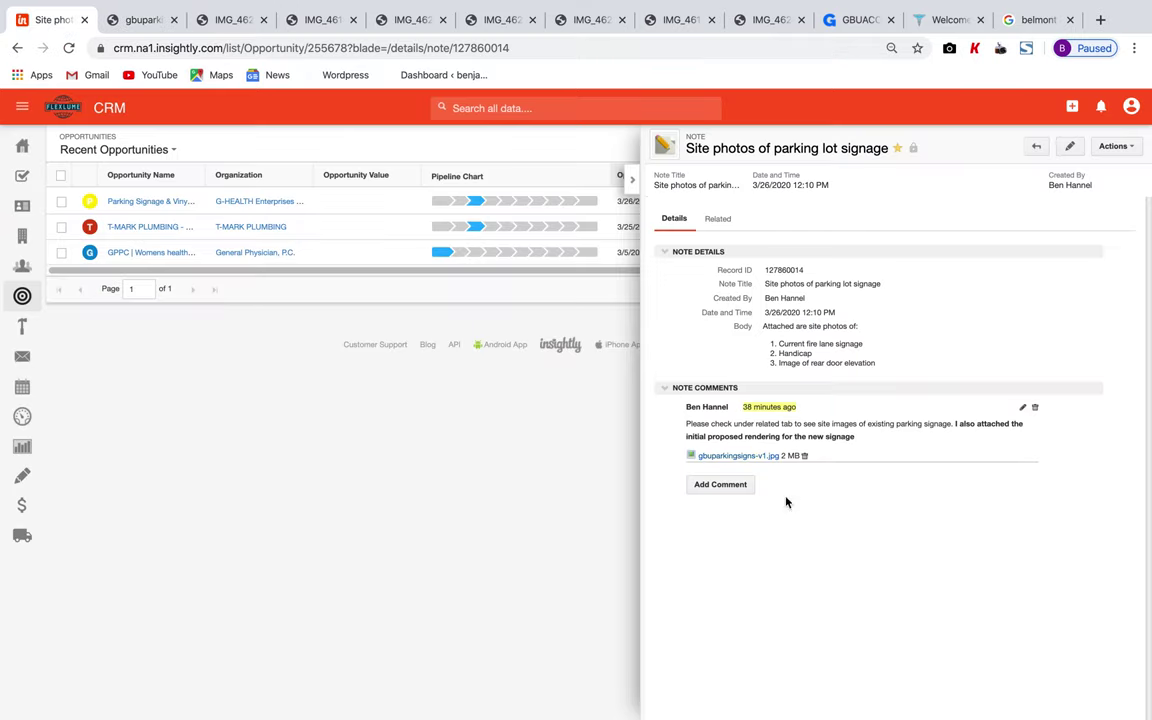
Add the comment "No that er" to the site photos note and save it.
left_click(720, 484)
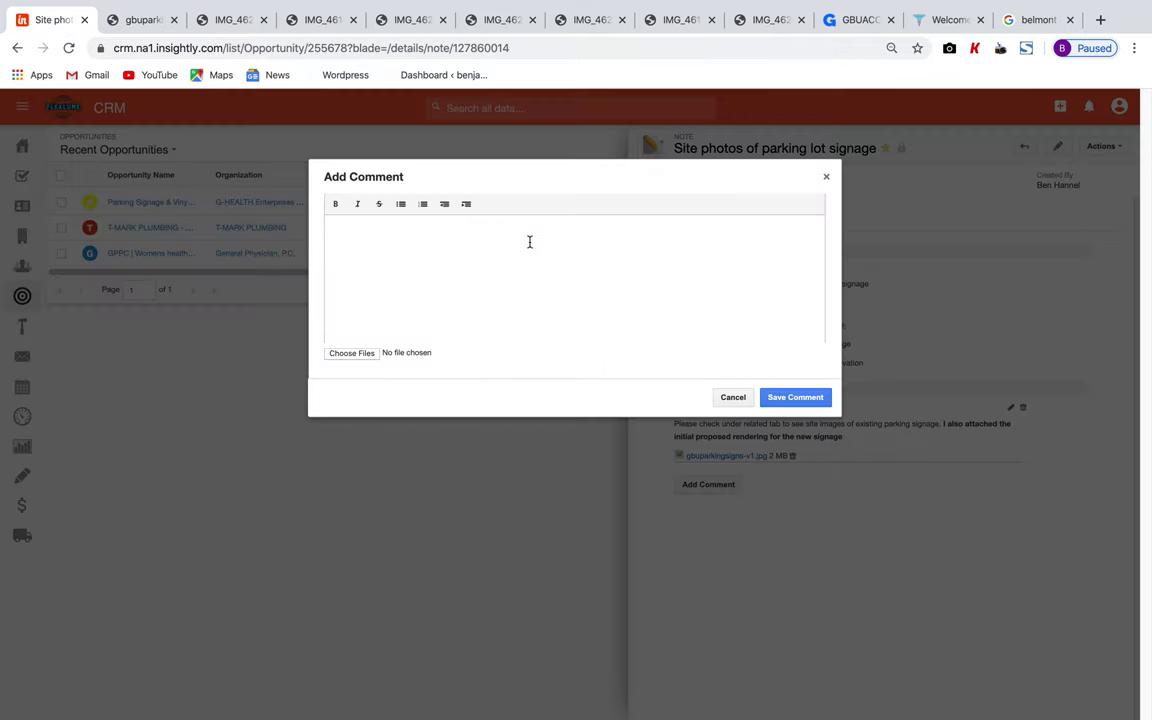
type("No that er")
left_click(818, 398)
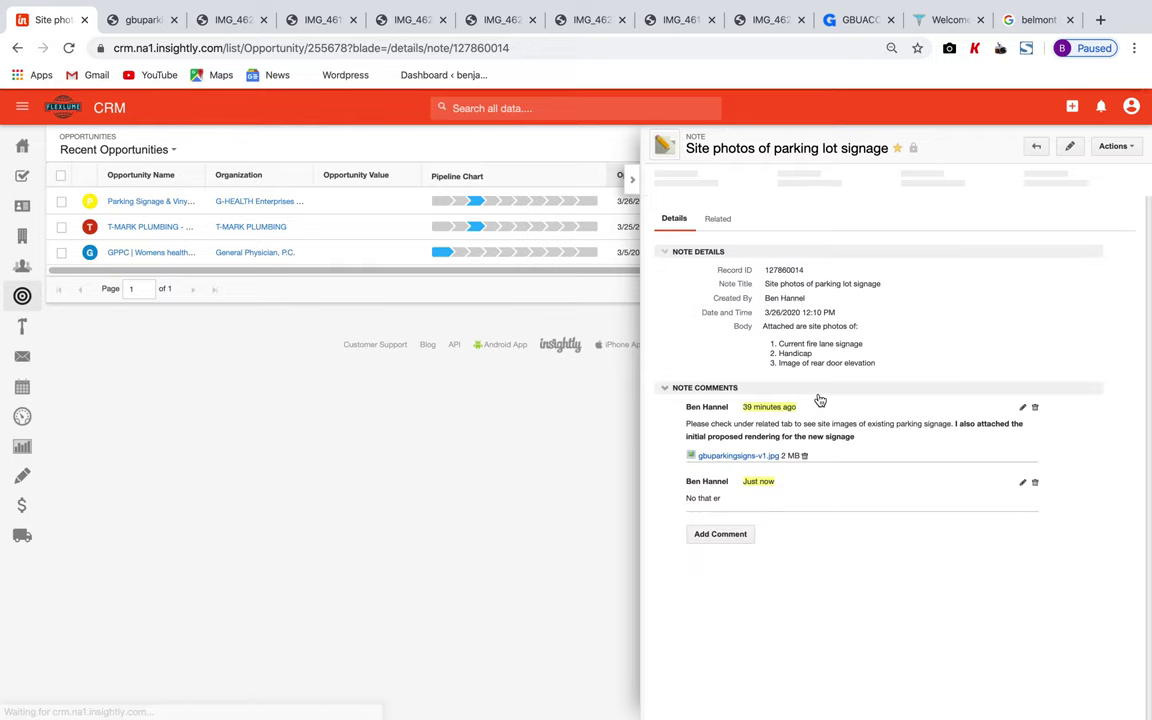
Return through the note's related records to those of the Parking Signage & Vinyl Decals opportunity and inspect its file upload form without adding anything.
left_click(724, 227)
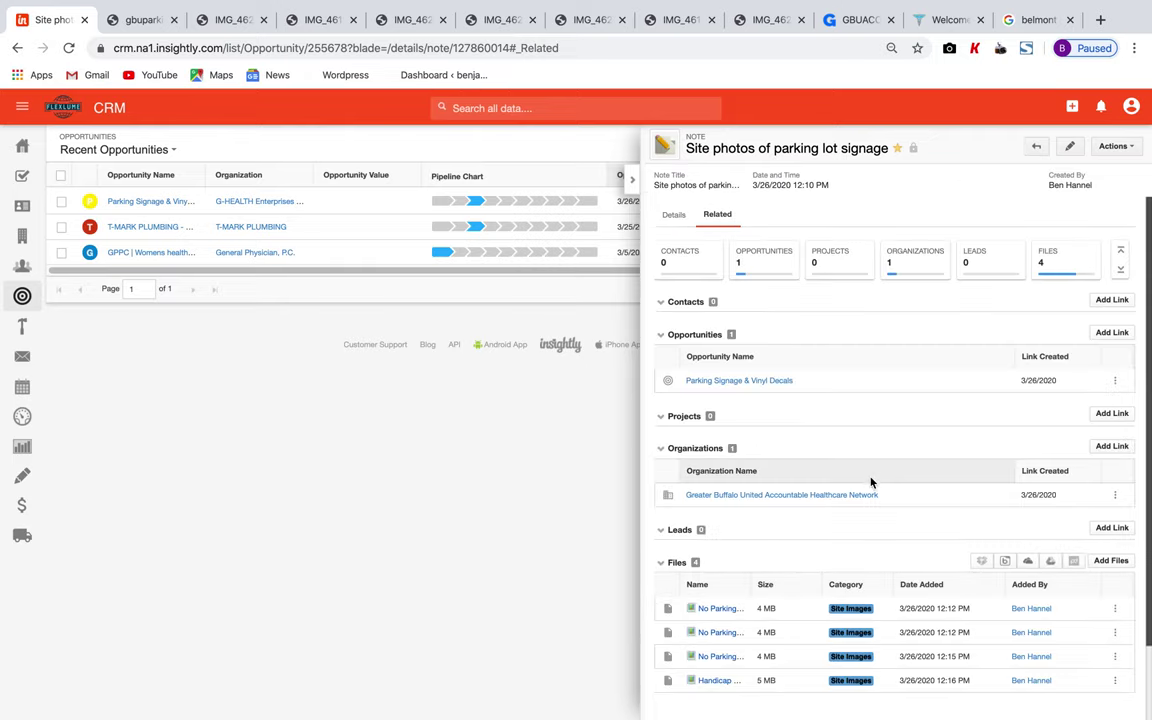
scroll(869, 481, "down", 2)
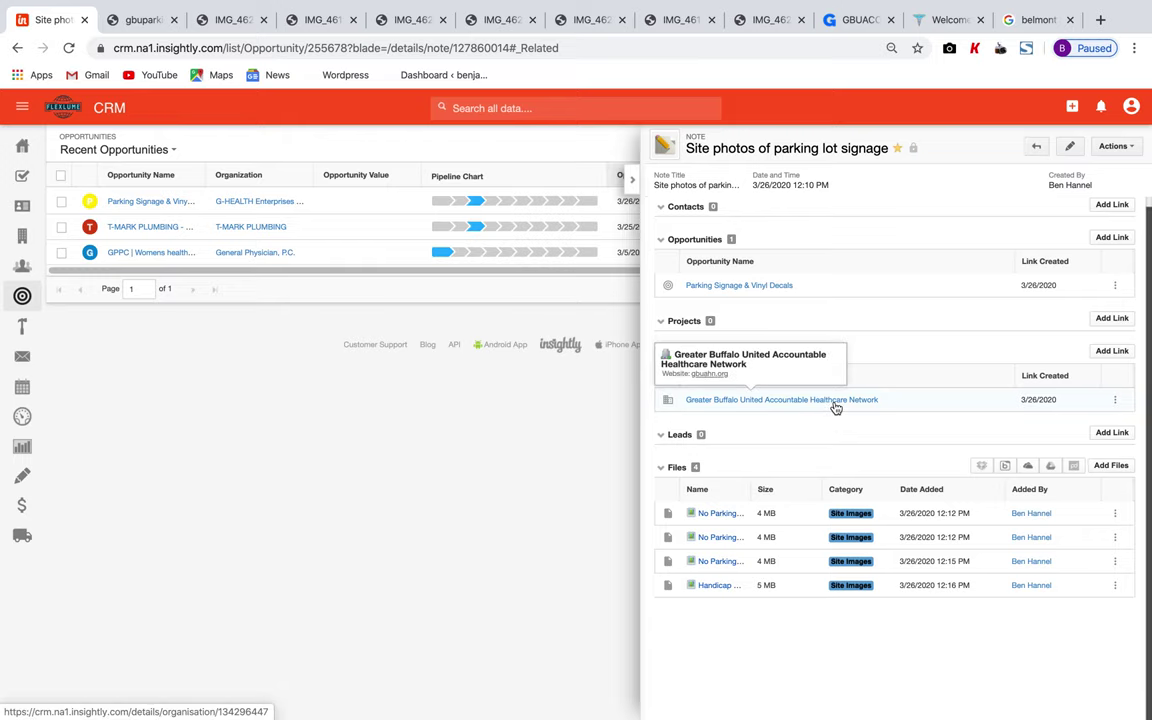
left_click(778, 287)
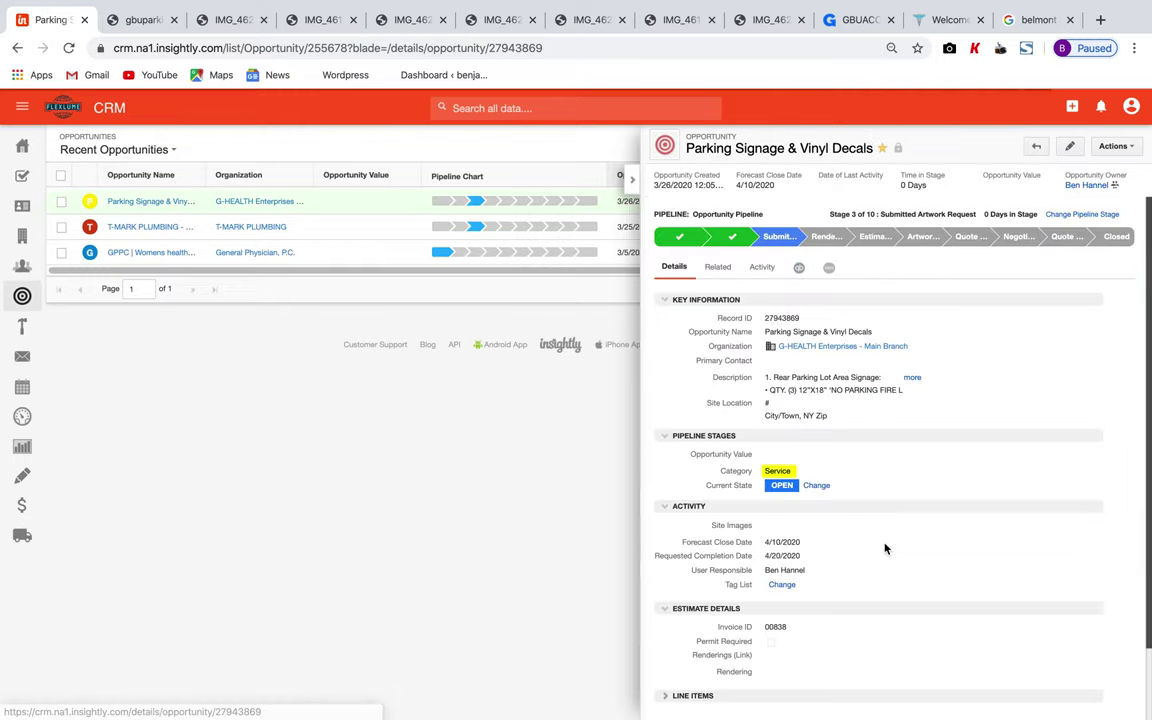
left_click(720, 267)
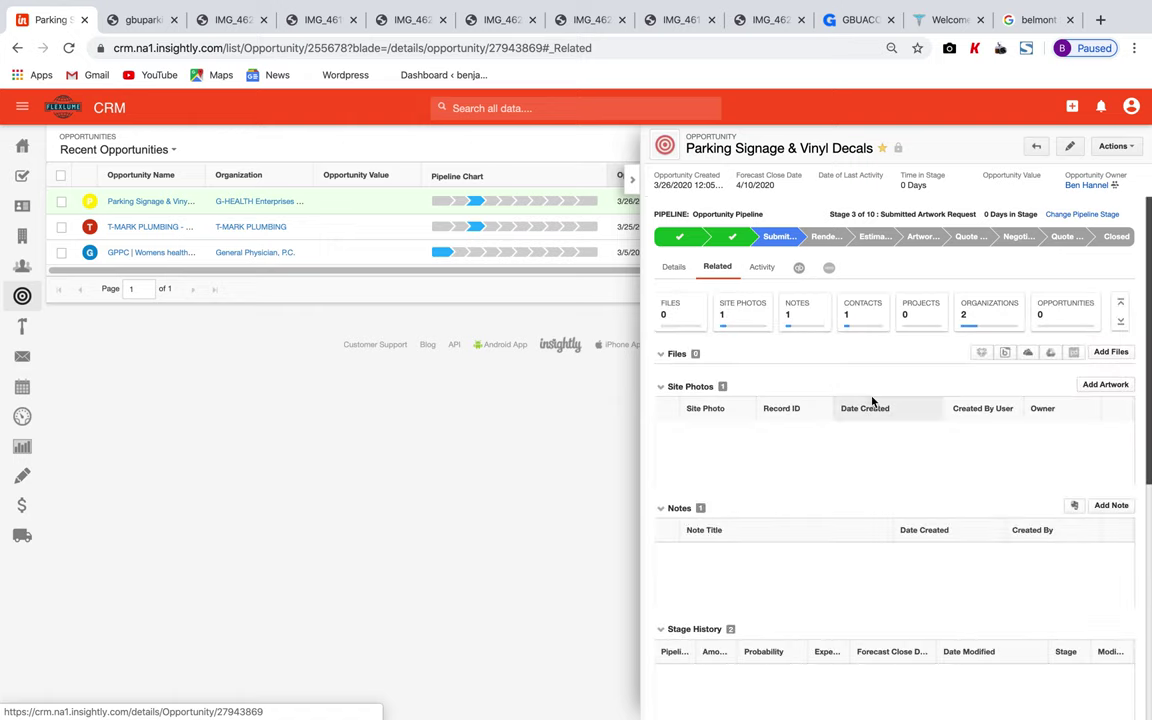
left_click(1120, 352)
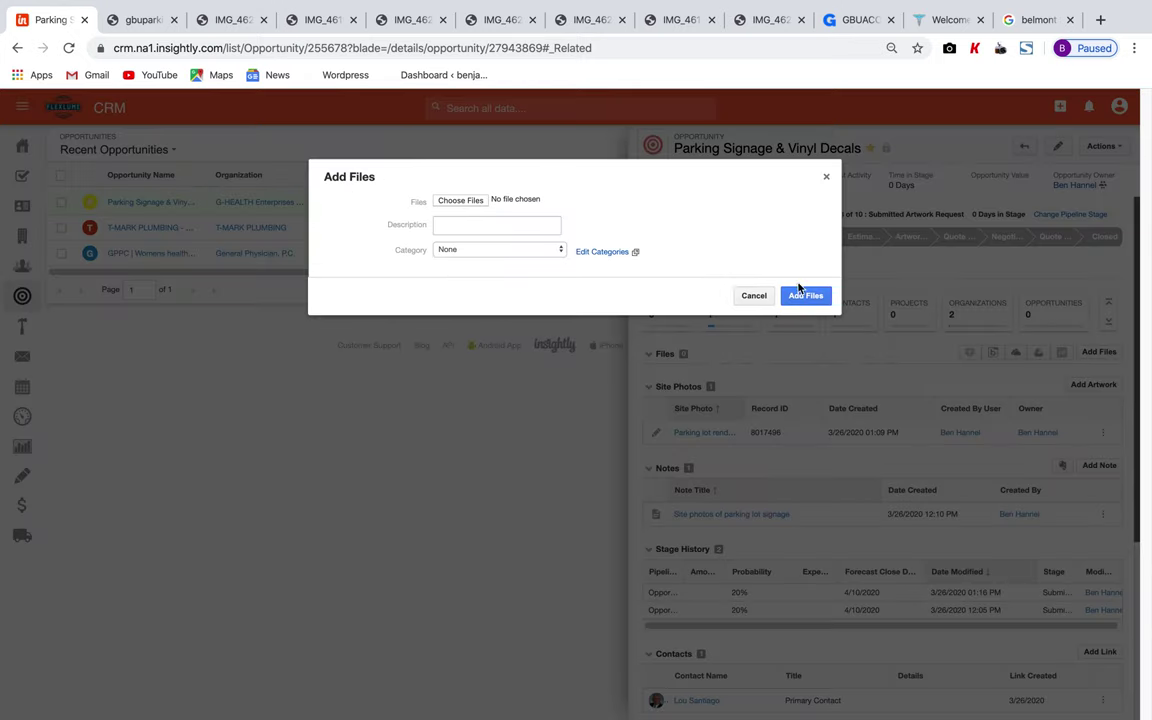
left_click(756, 296)
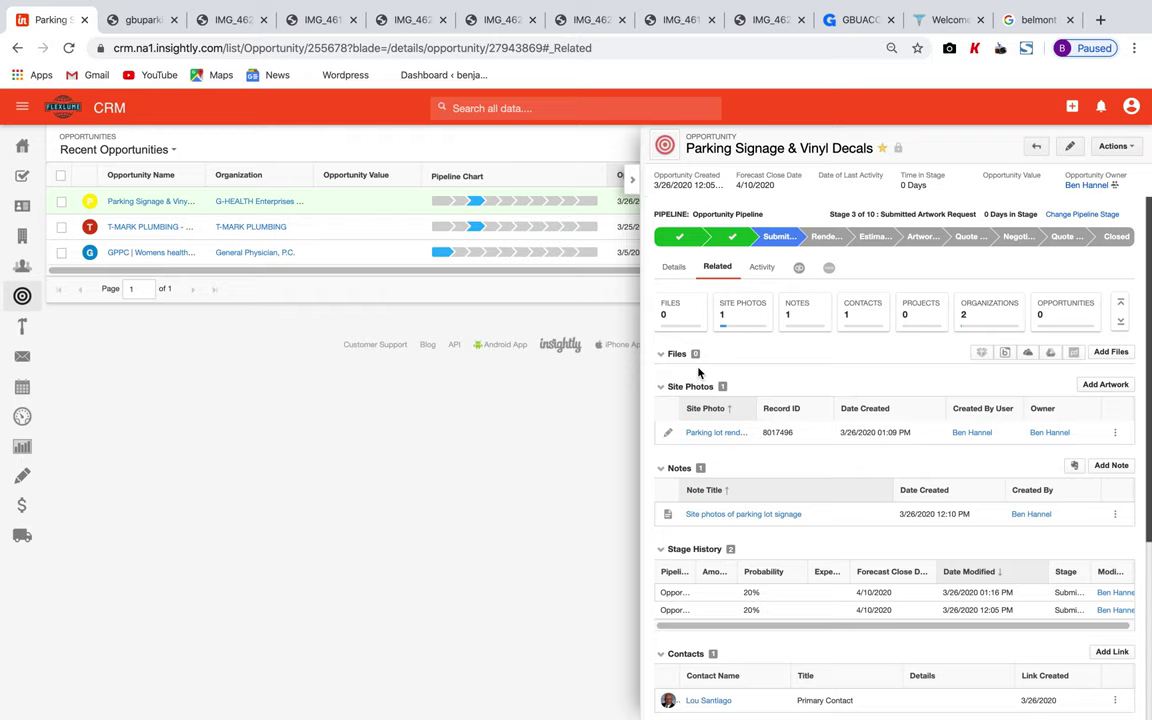
key("super+shift+5")
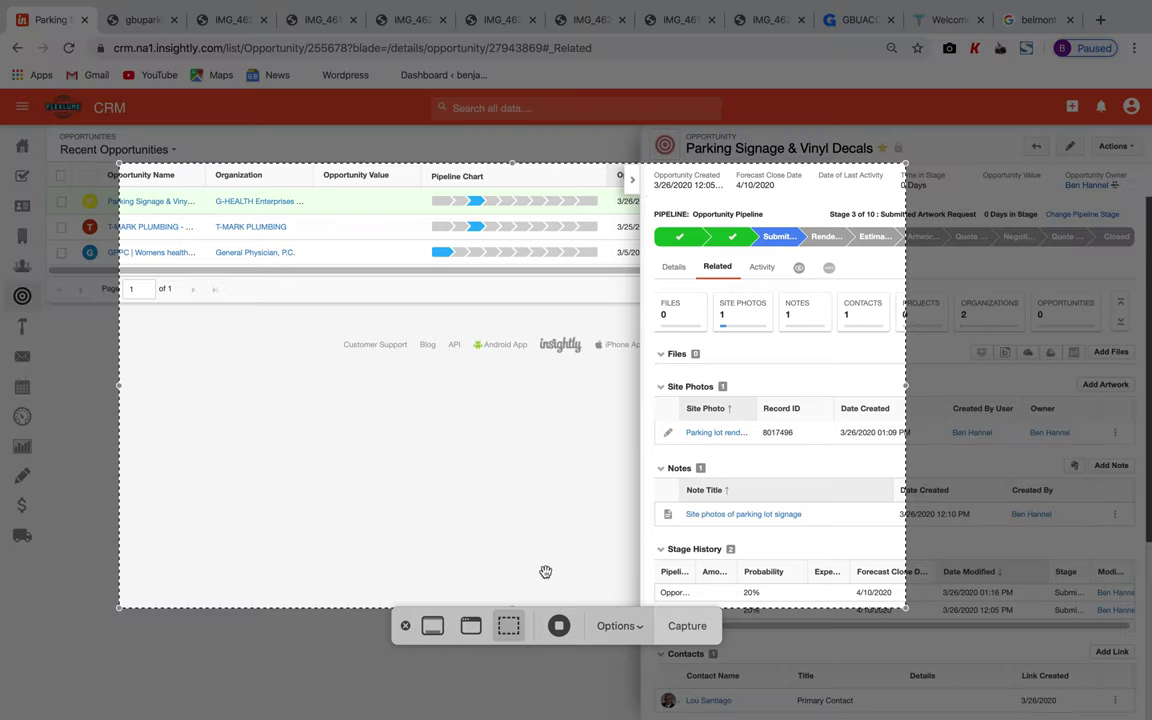